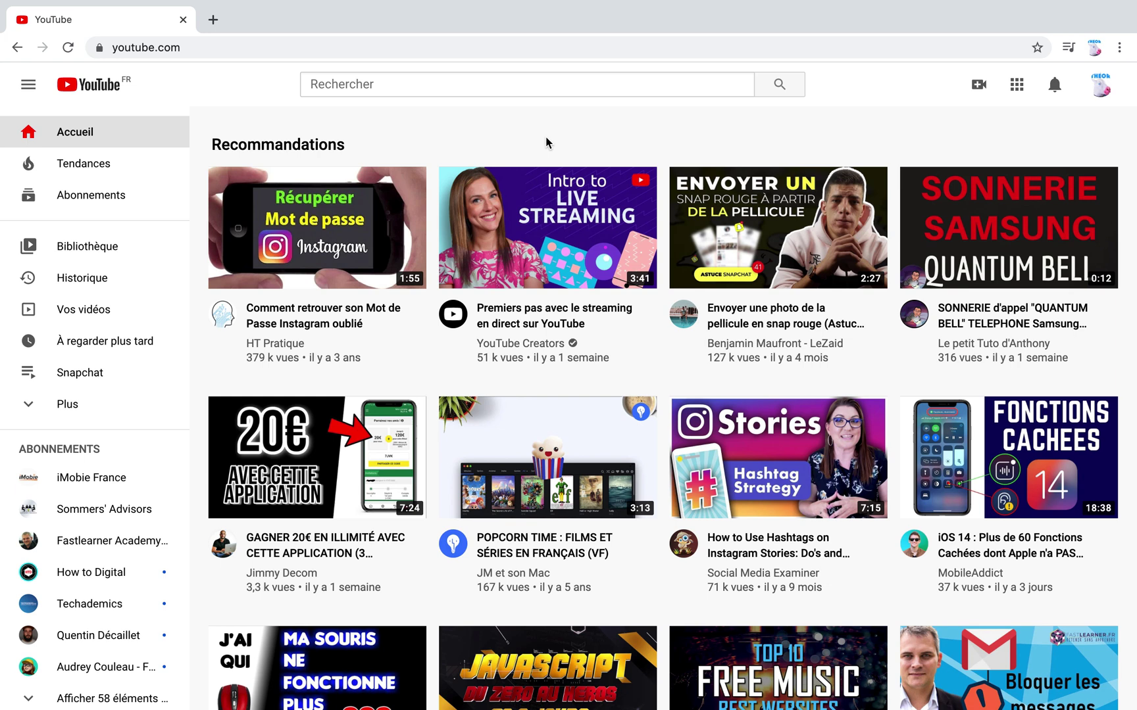
Begin a live broadcast with the "Passer au direct" creation option
{"action": "left_click", "coordinate": [1098, 92]}
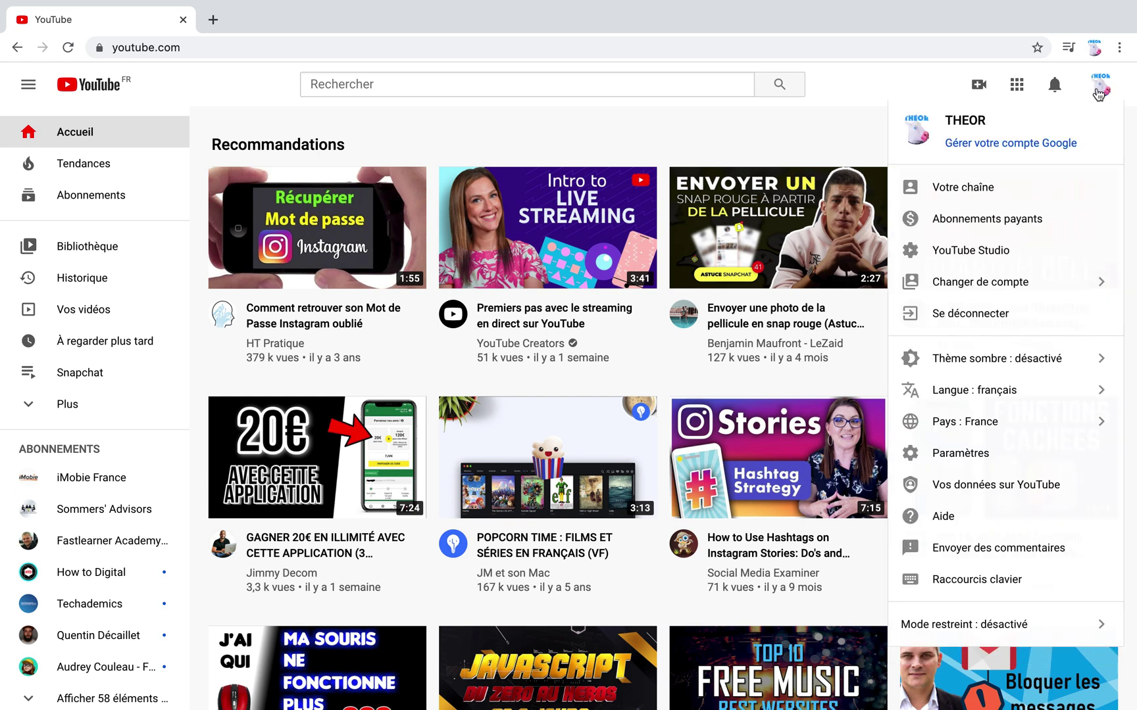
{"action": "left_click", "coordinate": [1100, 95]}
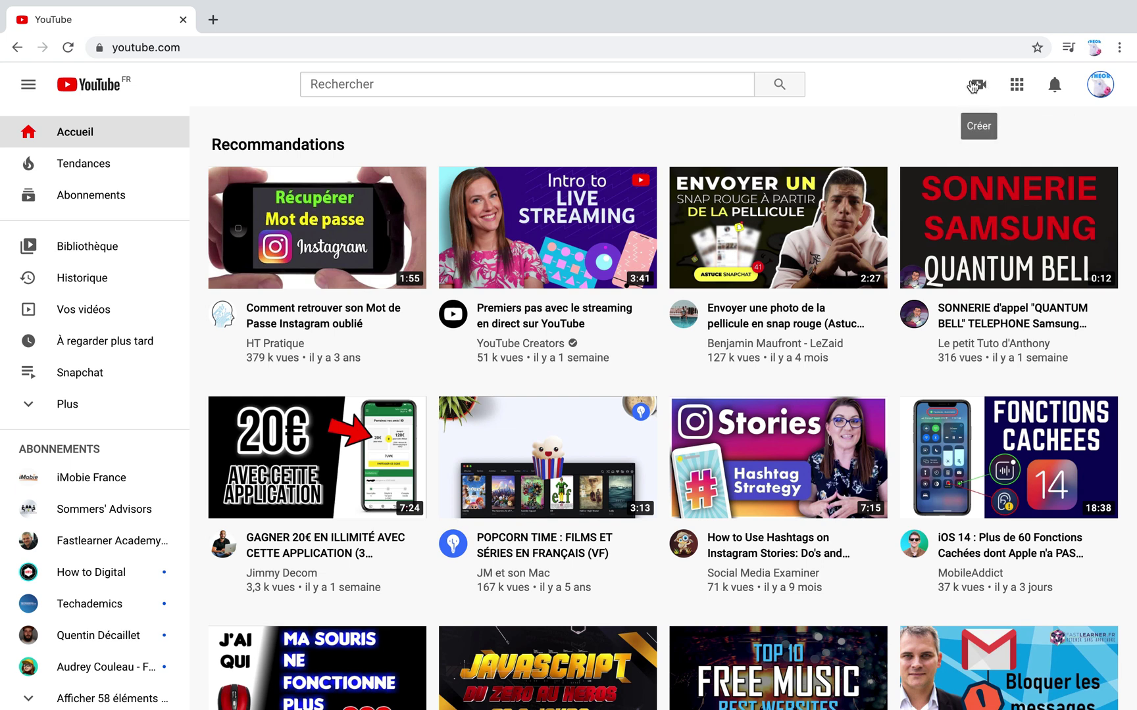
{"action": "left_click", "coordinate": [978, 86]}
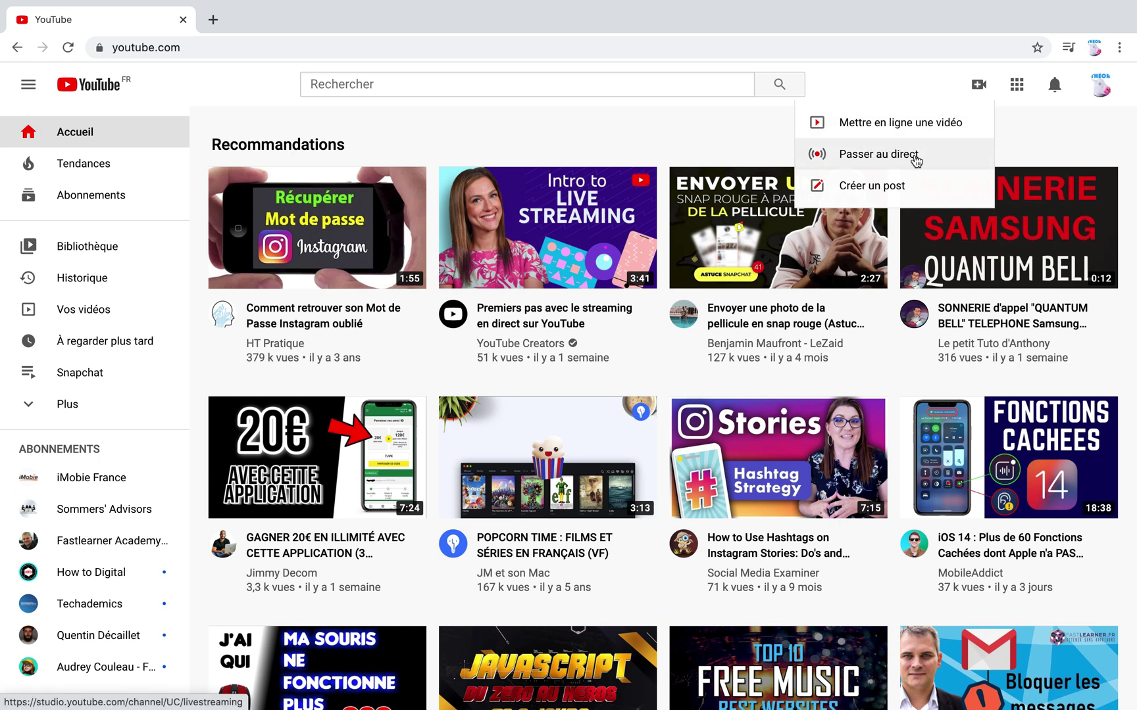
{"action": "left_click", "coordinate": [862, 155]}
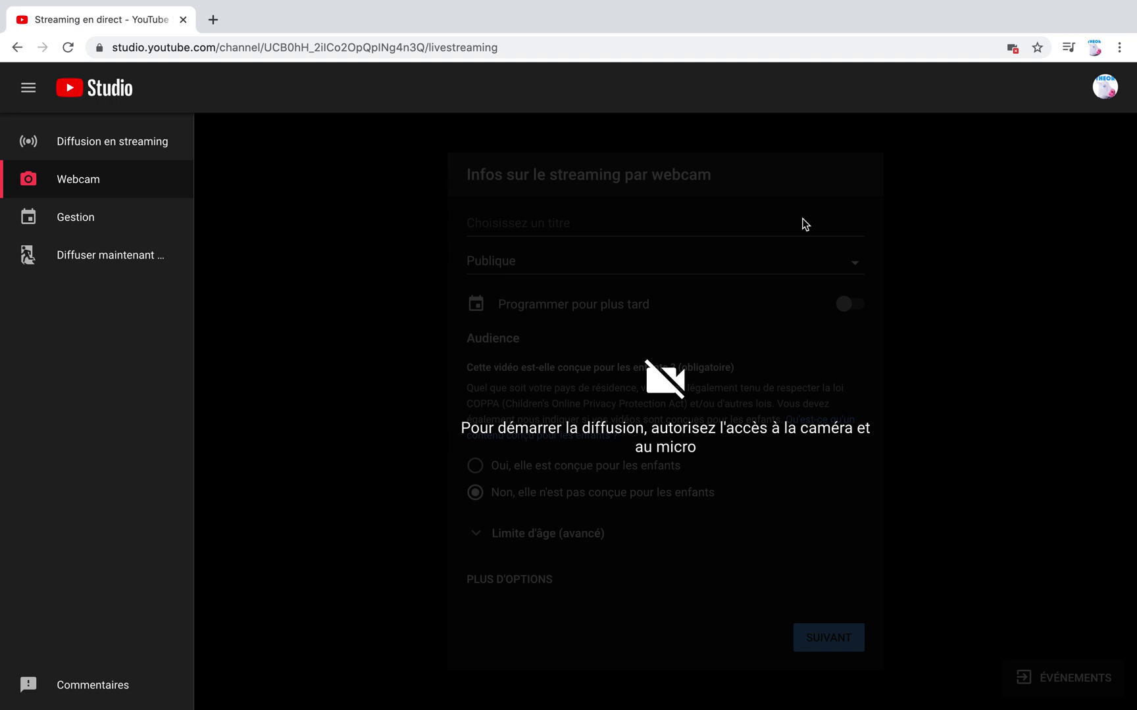
Always allow studio.youtube.com to access the camera and microphone
{"action": "left_click", "coordinate": [1011, 48]}
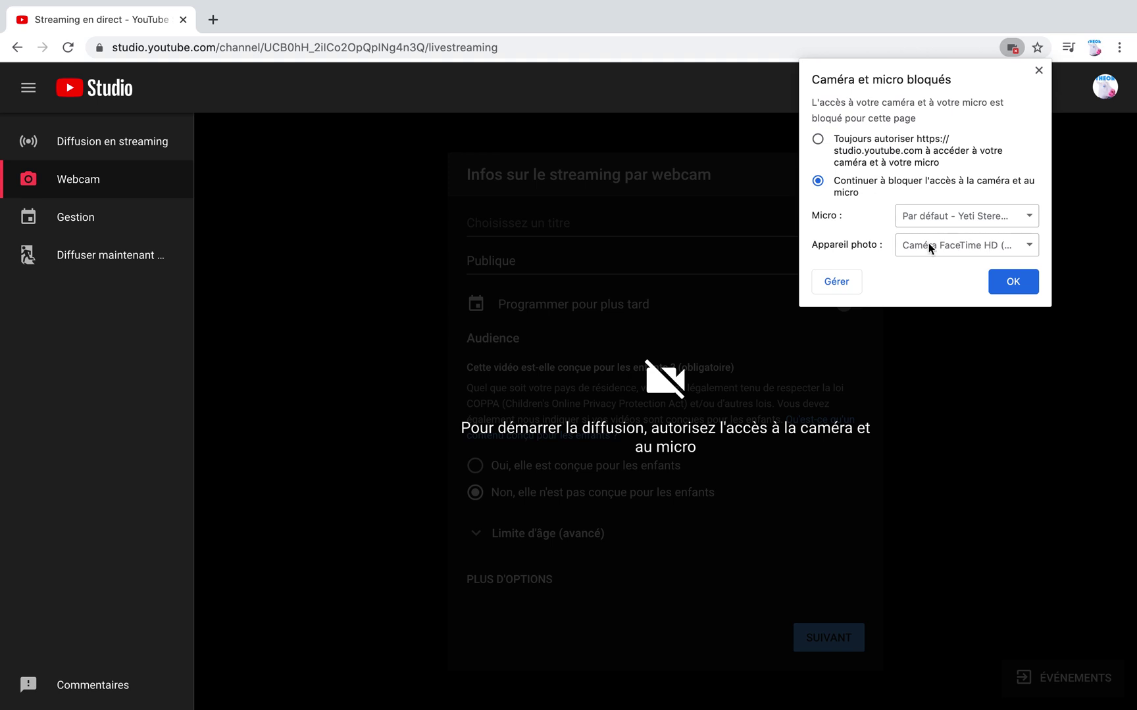
{"action": "left_click", "coordinate": [818, 139]}
{"action": "left_click", "coordinate": [1013, 281]}
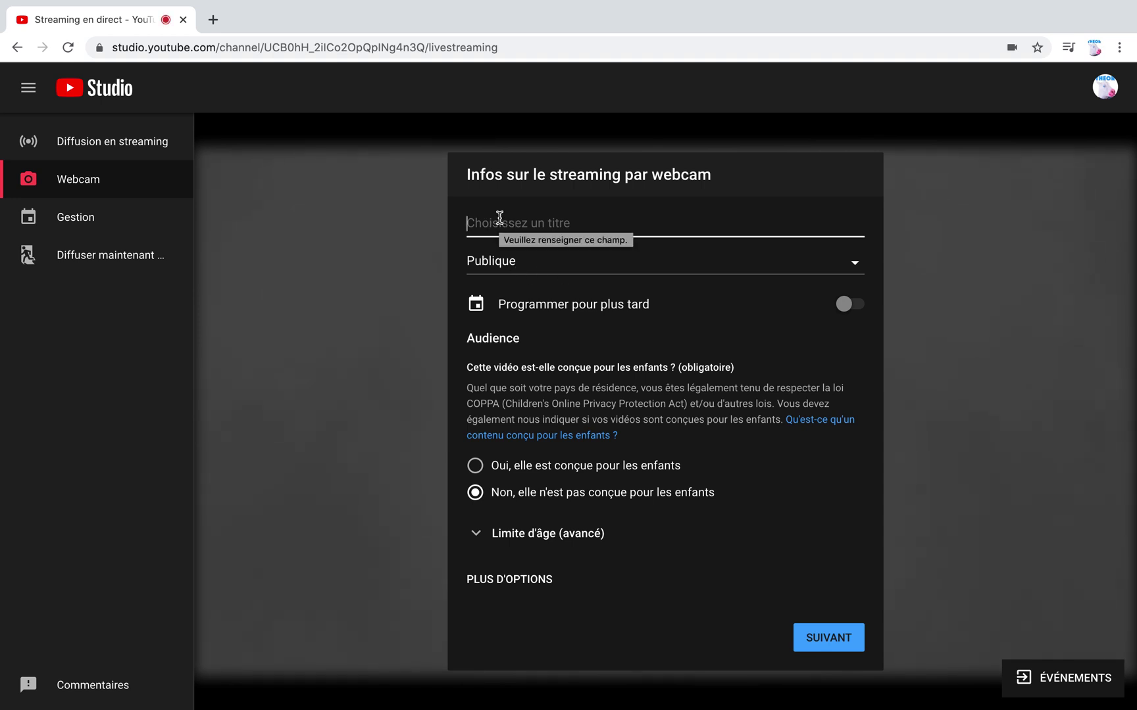
Title the webcam stream "1er live !" and set its visibility to Publique
{"action": "type", "text": "1er live !"}
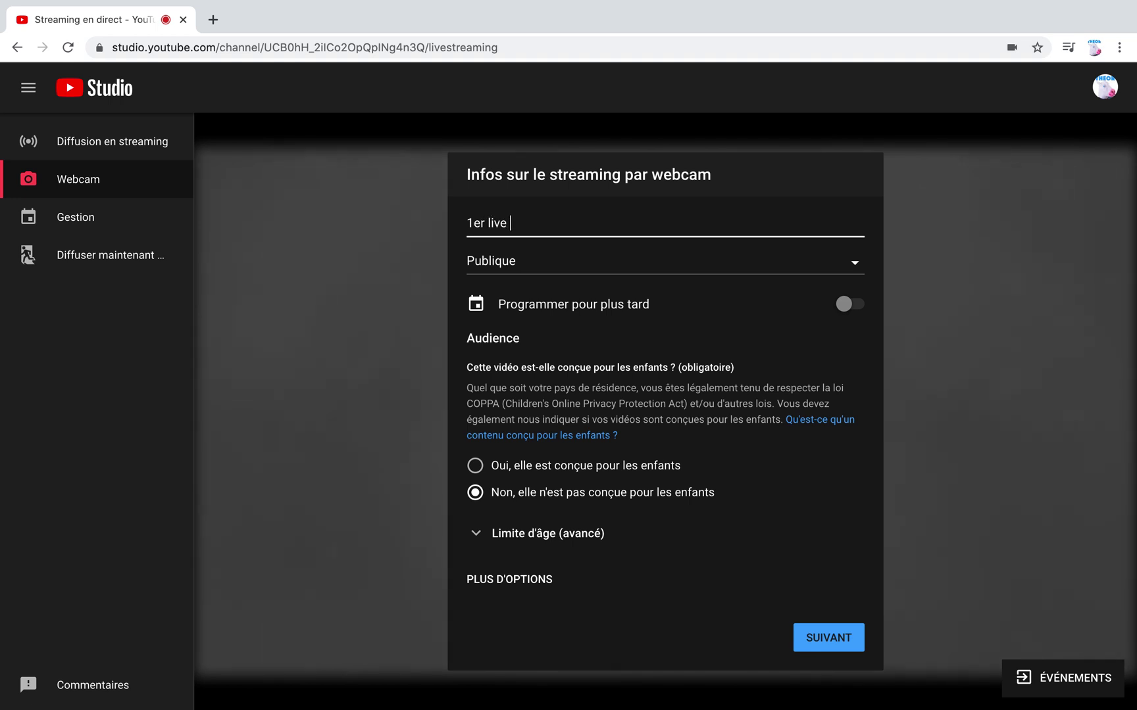
{"action": "left_click", "coordinate": [509, 270]}
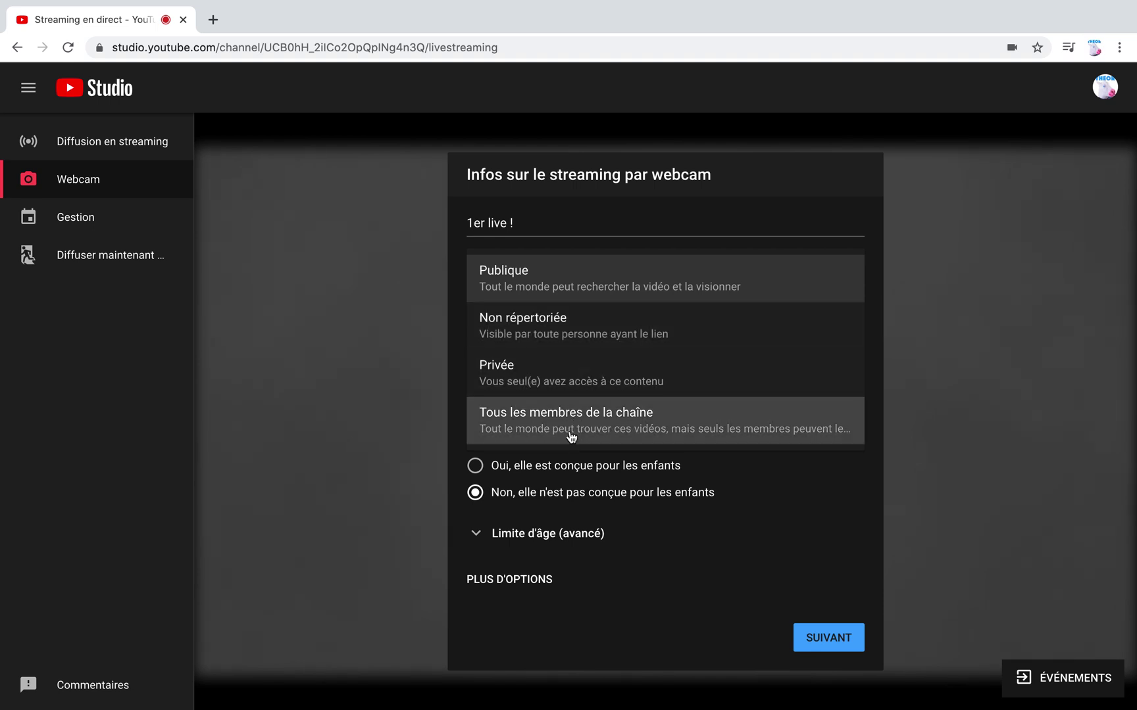
{"action": "left_click", "coordinate": [574, 279]}
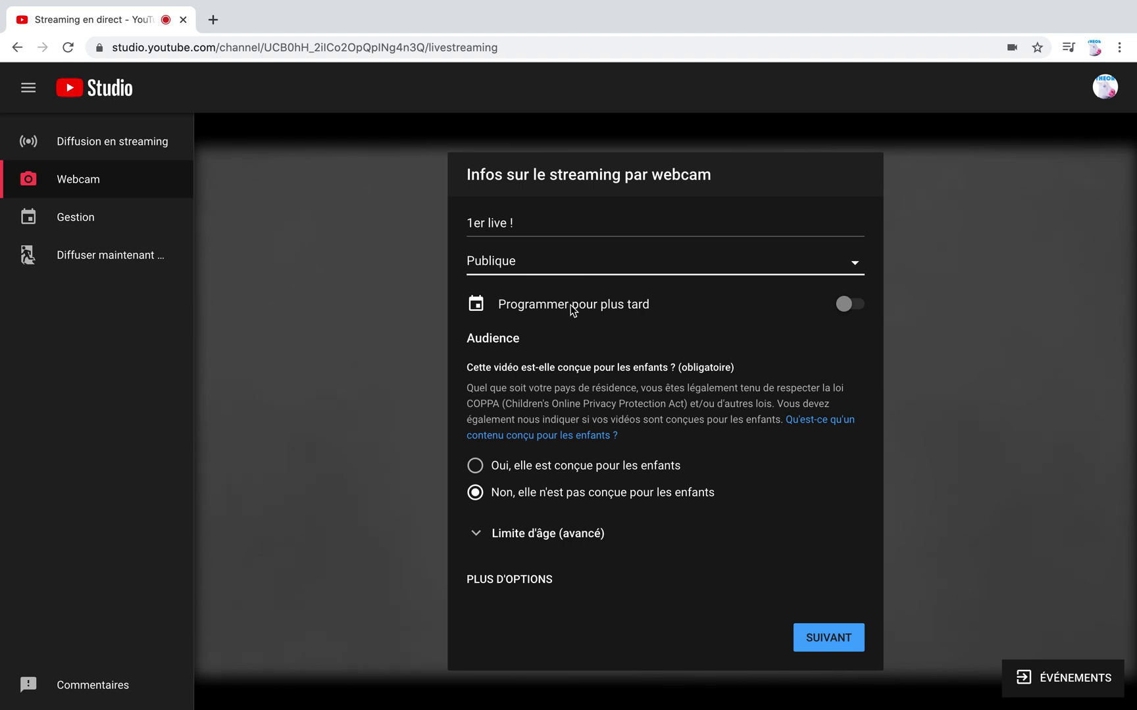
{"action": "left_click", "coordinate": [850, 303]}
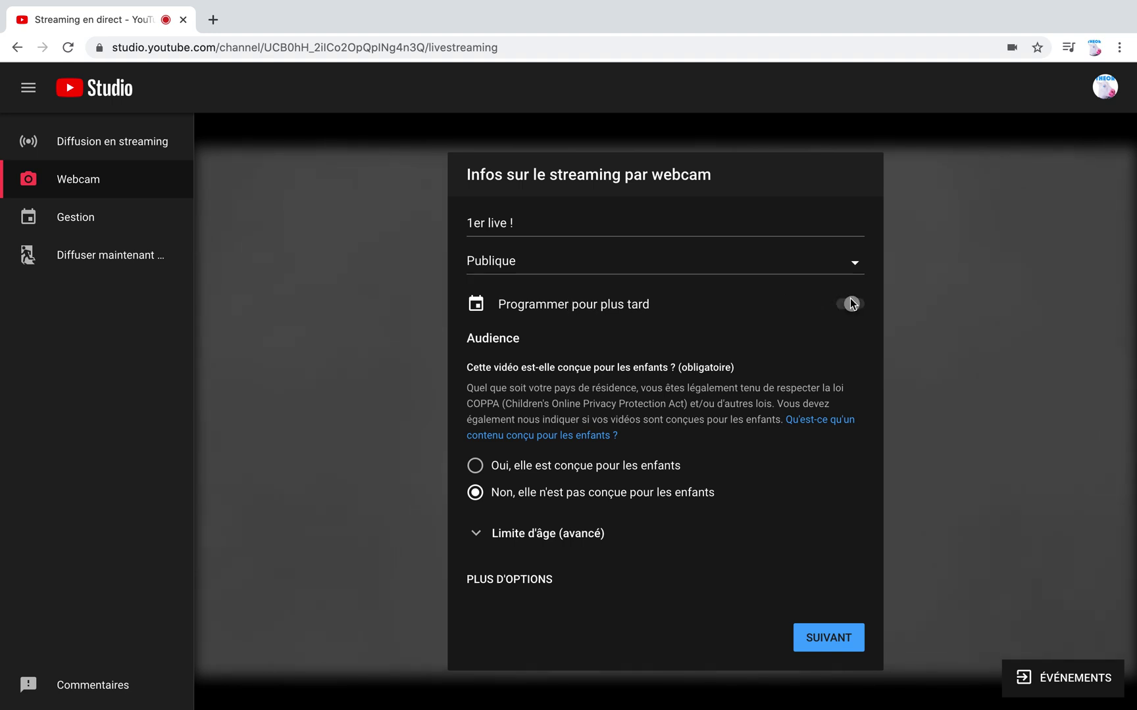
{"action": "left_click", "coordinate": [573, 327]}
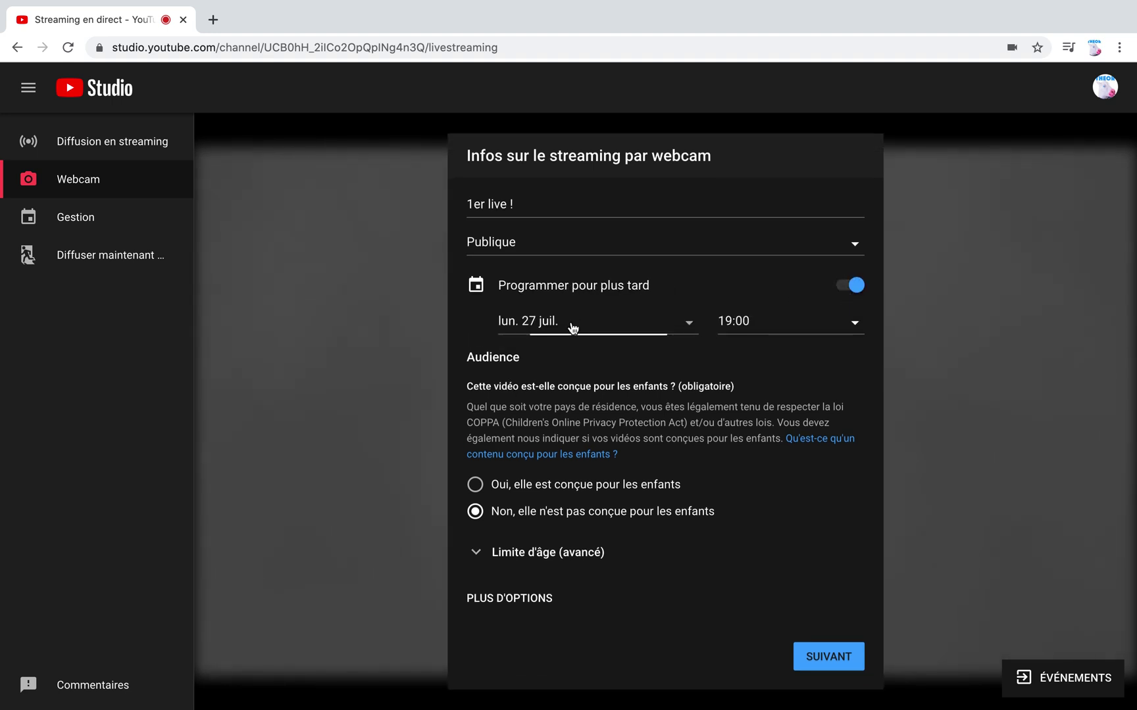
{"action": "left_click", "coordinate": [880, 284]}
{"action": "left_click", "coordinate": [855, 287]}
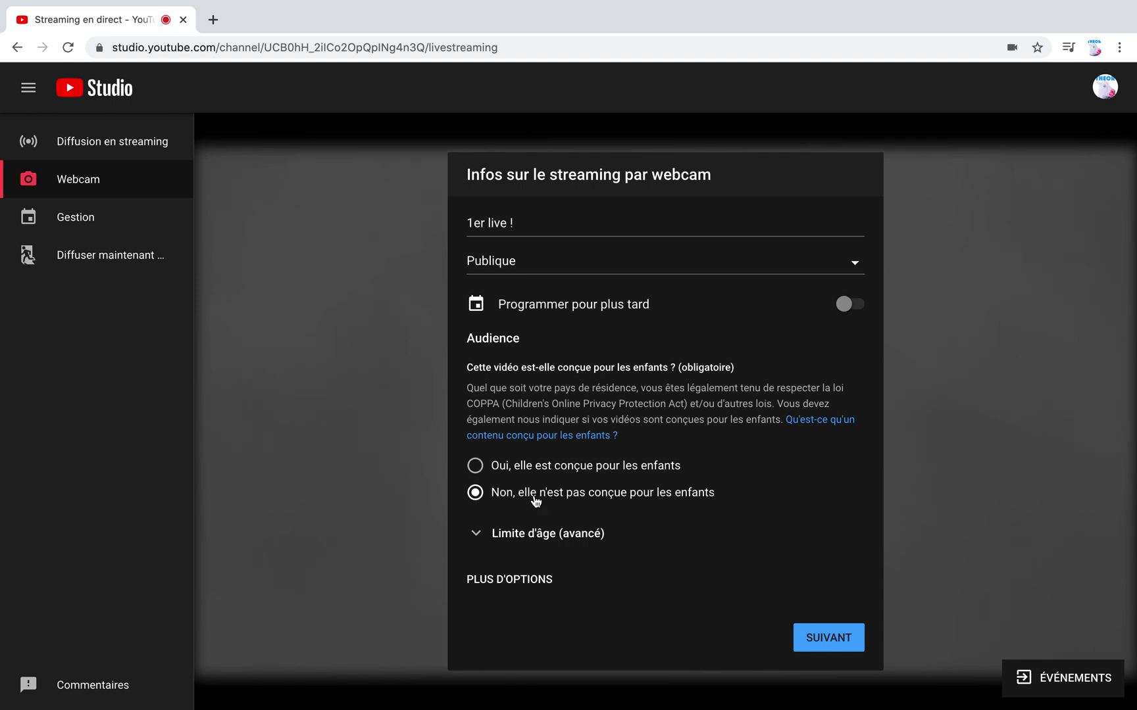
Review the advanced age-limit choices for the stream and collapse them again
{"action": "left_click", "coordinate": [495, 533]}
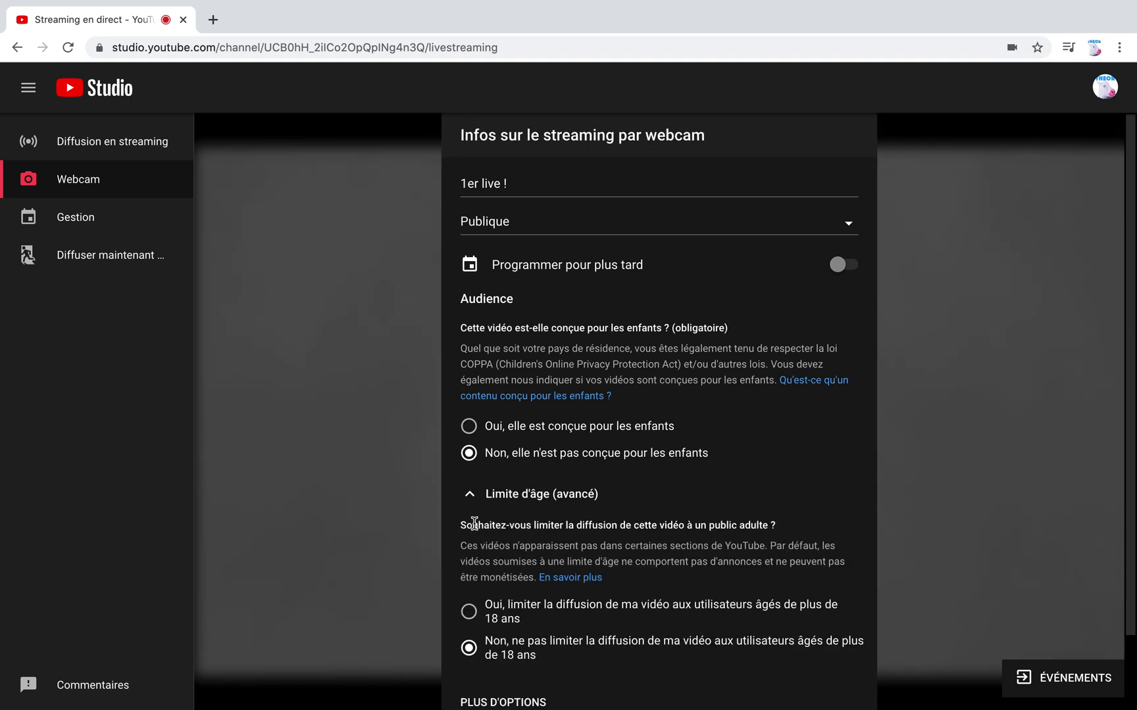
{"action": "scroll", "coordinate": [483, 428], "scroll_direction": "down", "scroll_amount": 2}
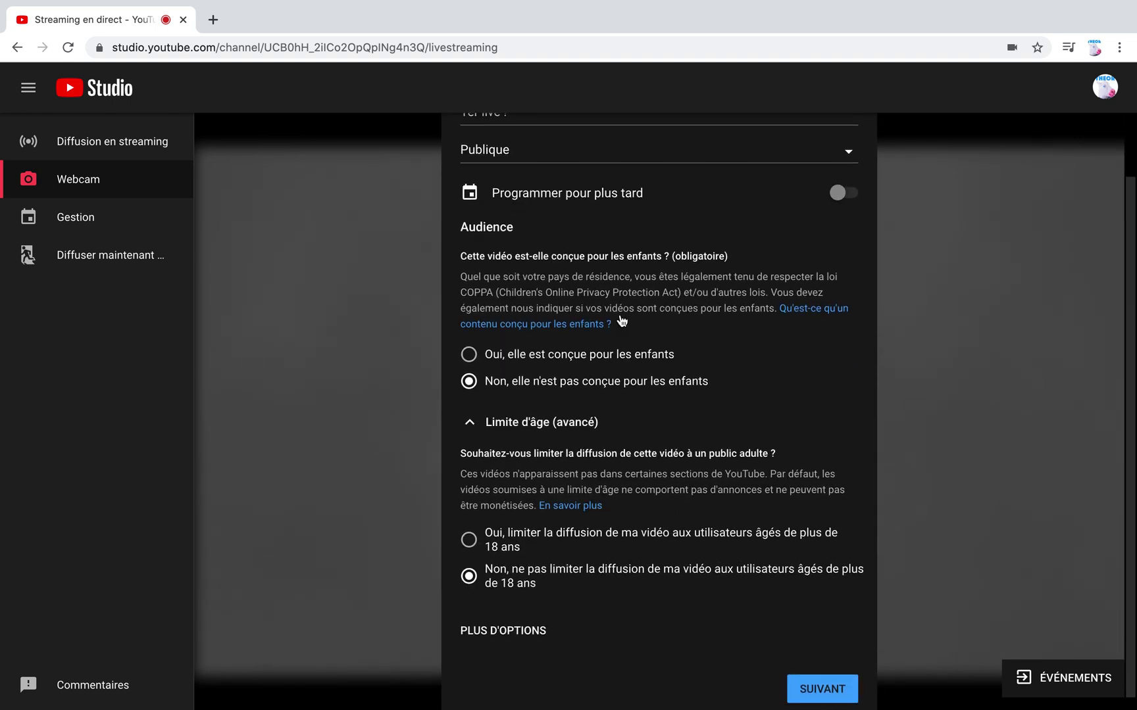
{"action": "scroll", "coordinate": [650, 374], "scroll_direction": "down", "scroll_amount": 1}
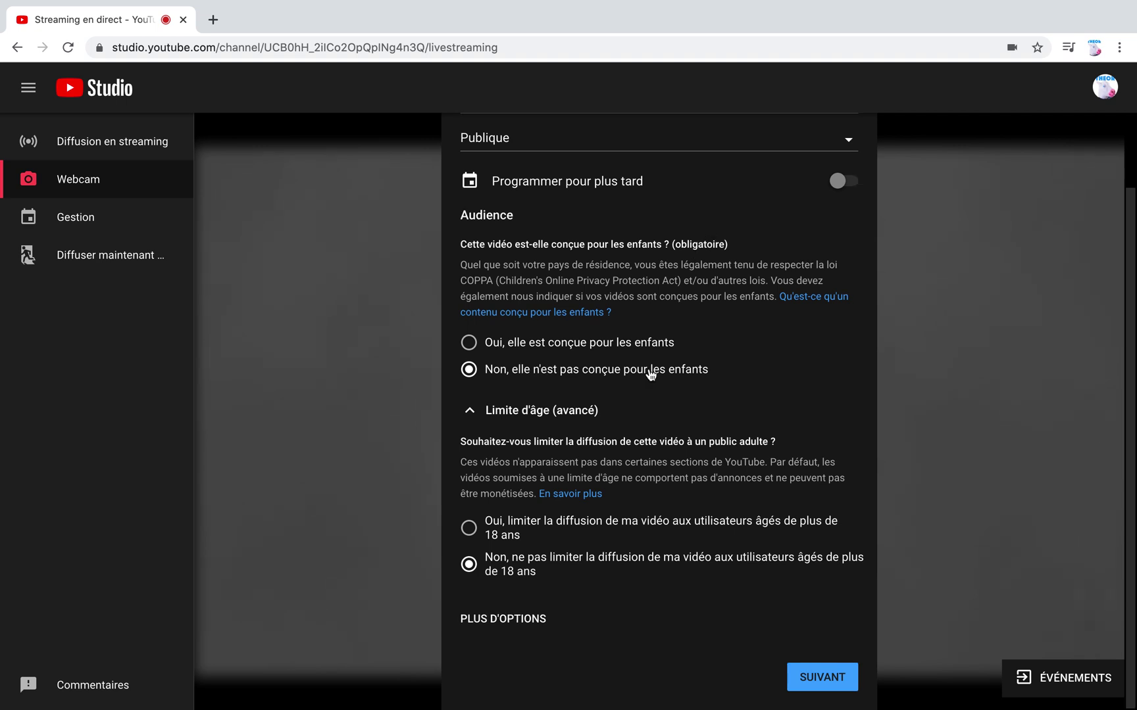
{"action": "left_click", "coordinate": [530, 409]}
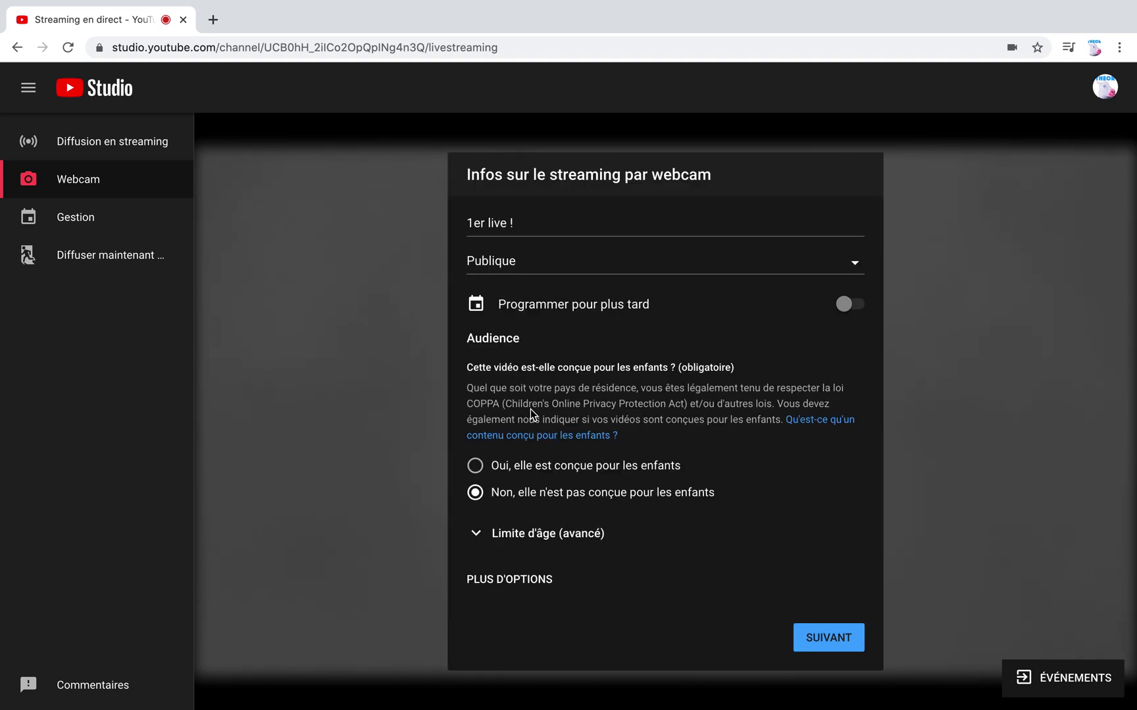
Reveal the additional stream options and enter the description "voici mon 1er live :)"
{"action": "left_click", "coordinate": [491, 587]}
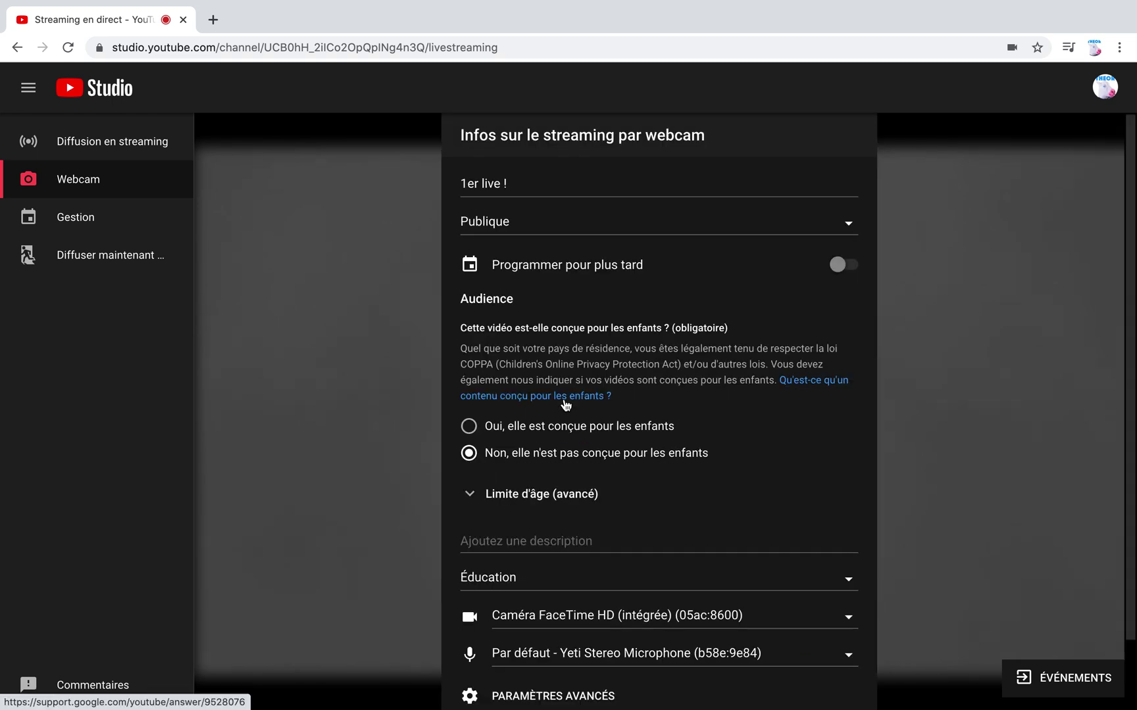
{"action": "scroll", "coordinate": [539, 403], "scroll_direction": "down", "scroll_amount": 2}
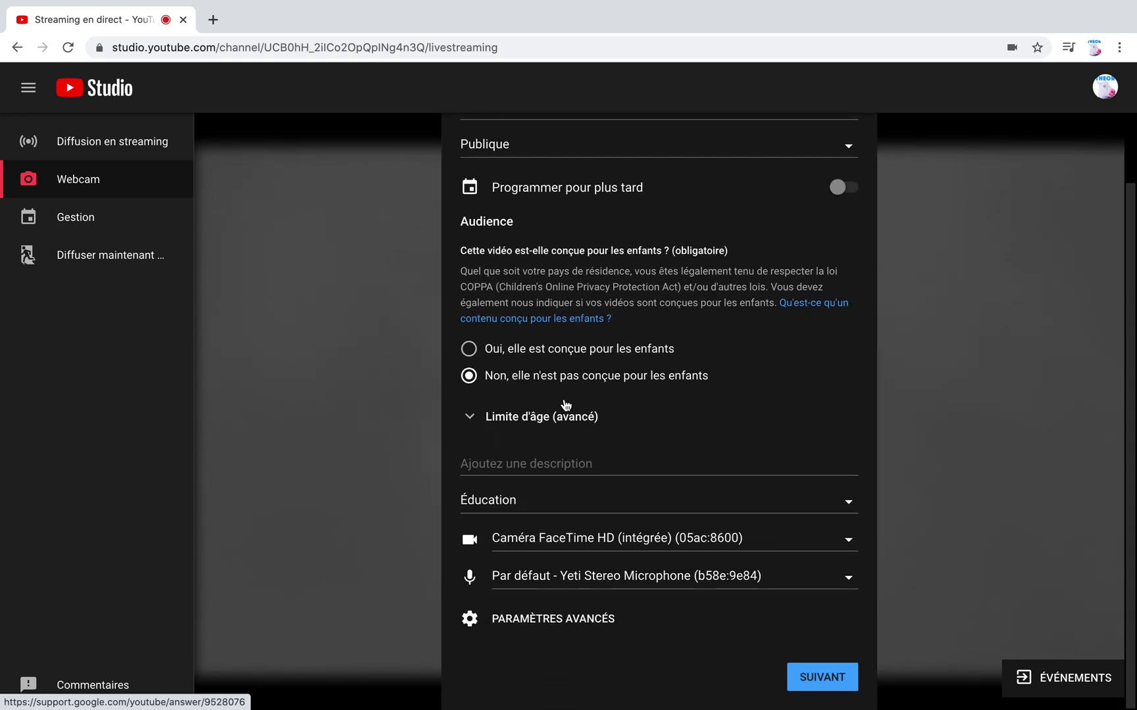
{"action": "left_click", "coordinate": [527, 469]}
{"action": "type", "text": "v"}
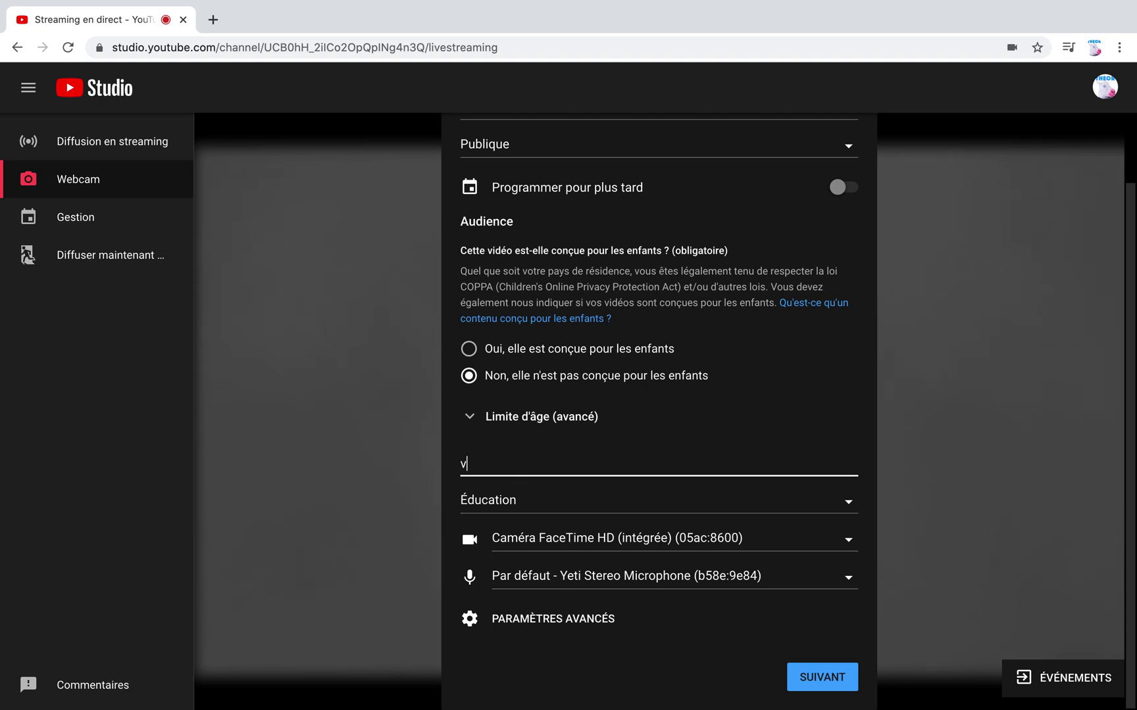
{"action": "type", "text": "oicu lon"}
{"action": "key", "text": "BackSpace"}
{"action": "type", "text": "i mon 1er live :)"}
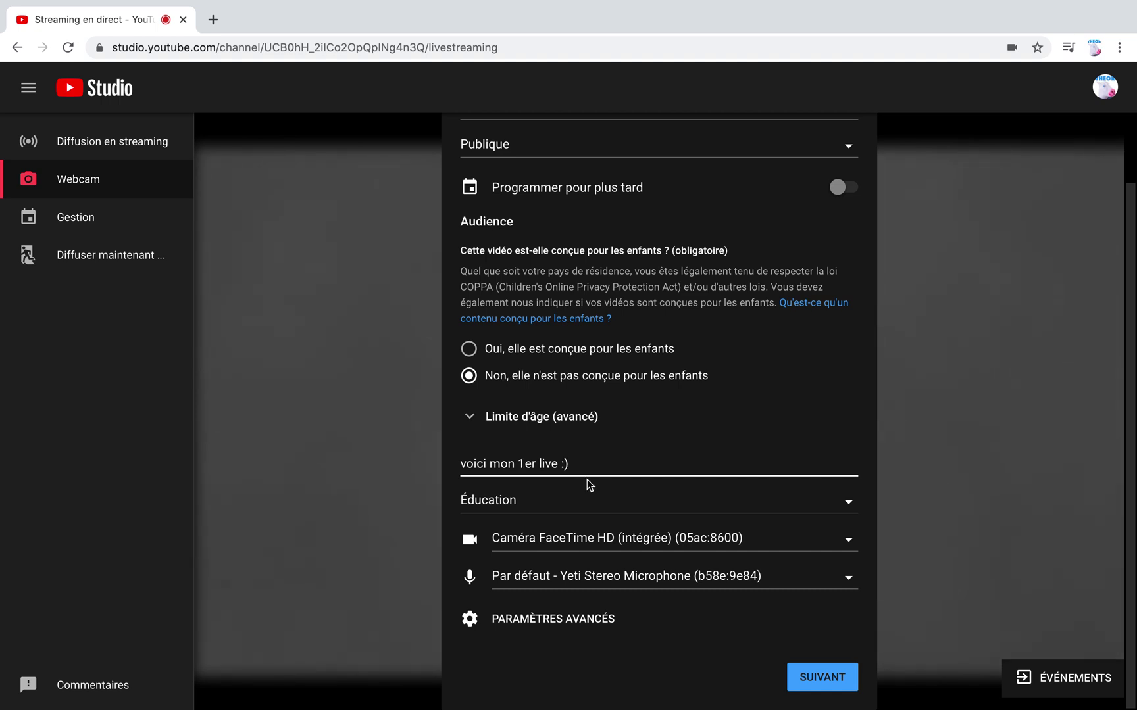
{"action": "left_click", "coordinate": [836, 509]}
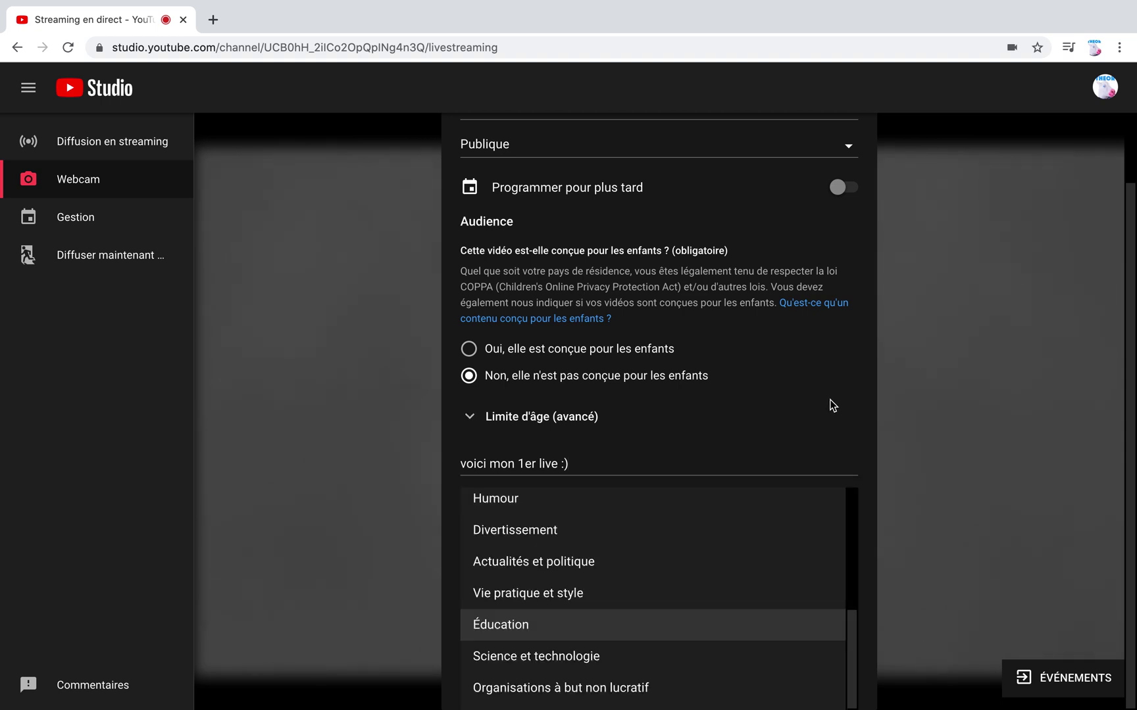
{"action": "left_click", "coordinate": [801, 416]}
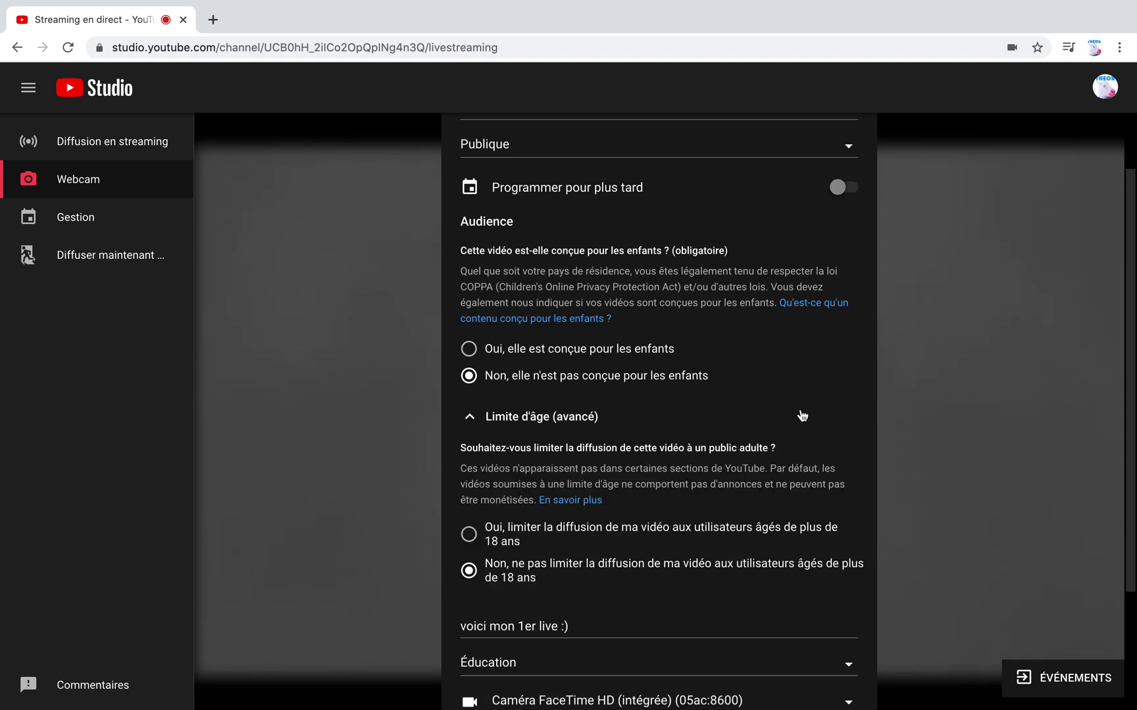
{"action": "left_click", "coordinate": [802, 416]}
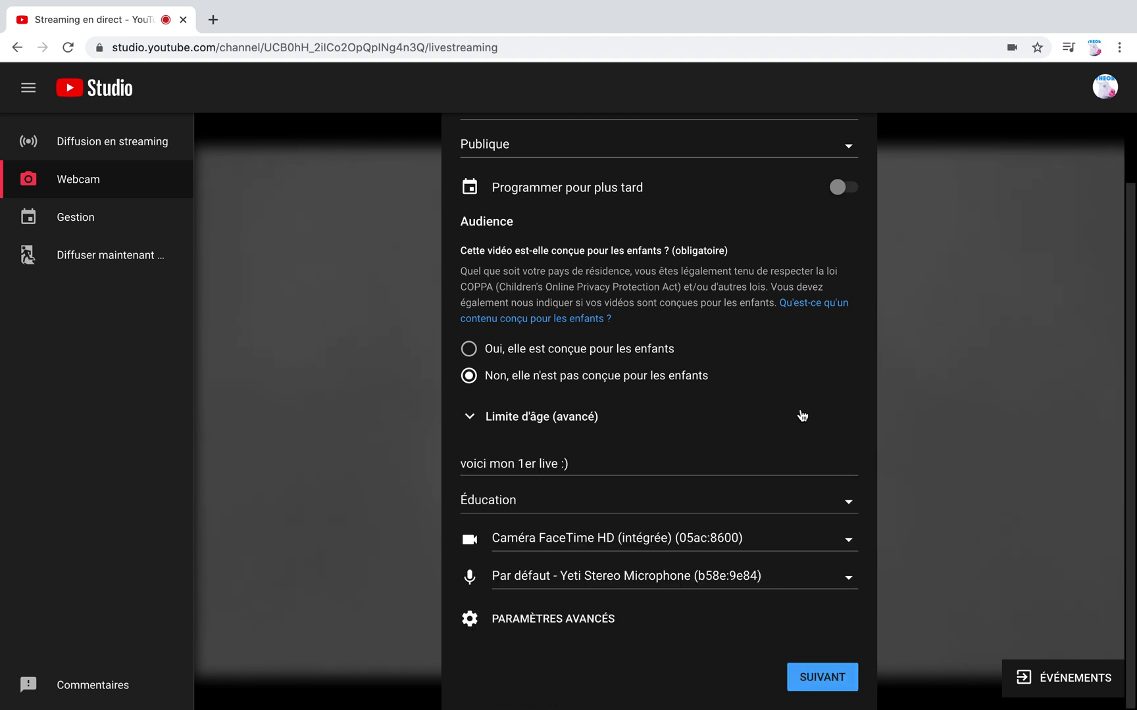
Choose Caméra FaceTime HD (intégrée) as the camera and Yeti Stereo Microphone (b58e:9e84) as the microphone
{"action": "left_click", "coordinate": [849, 539]}
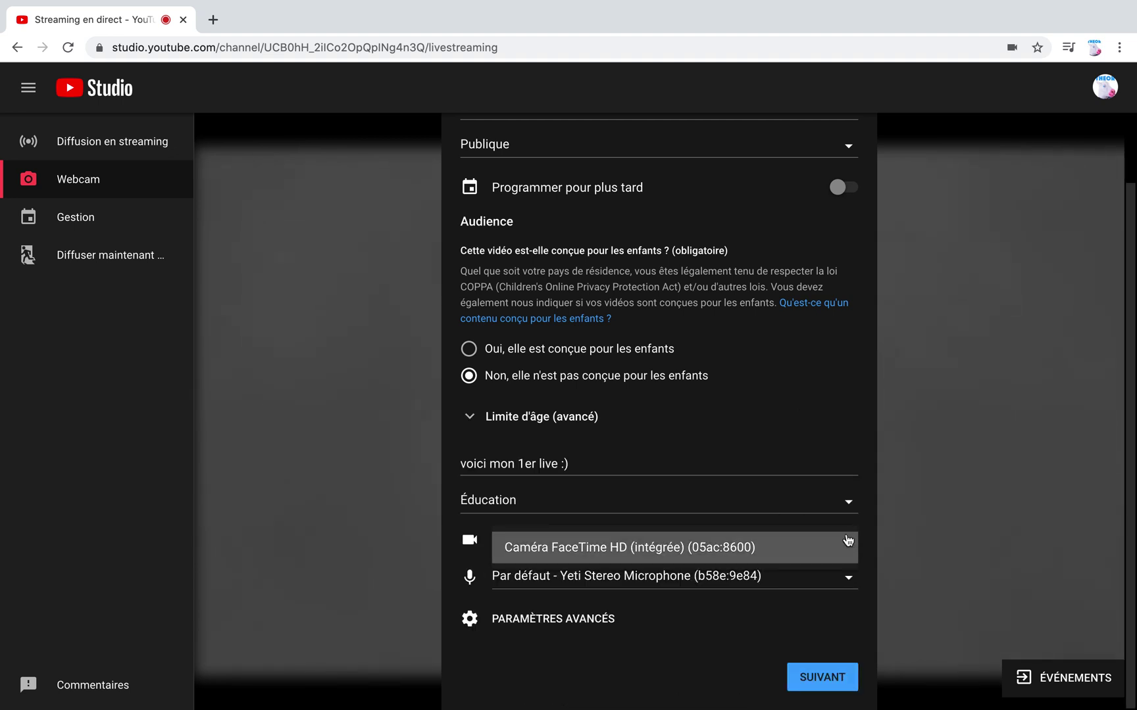
{"action": "left_click", "coordinate": [851, 539]}
{"action": "left_click", "coordinate": [849, 582]}
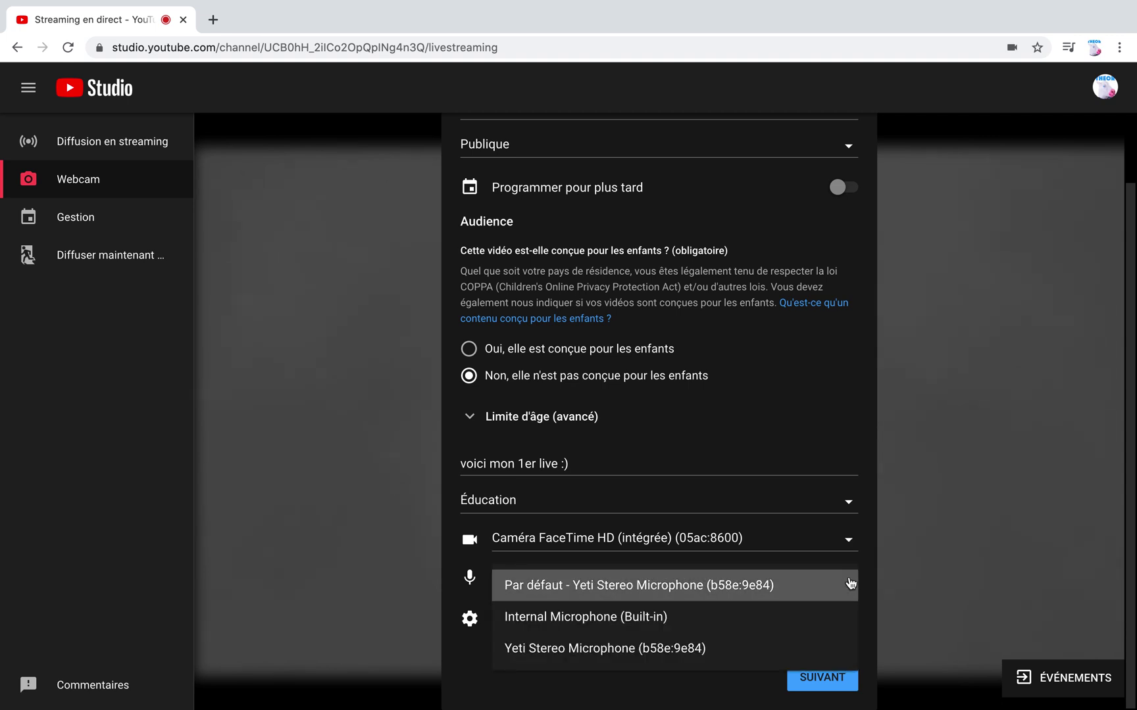
{"action": "left_click", "coordinate": [612, 651]}
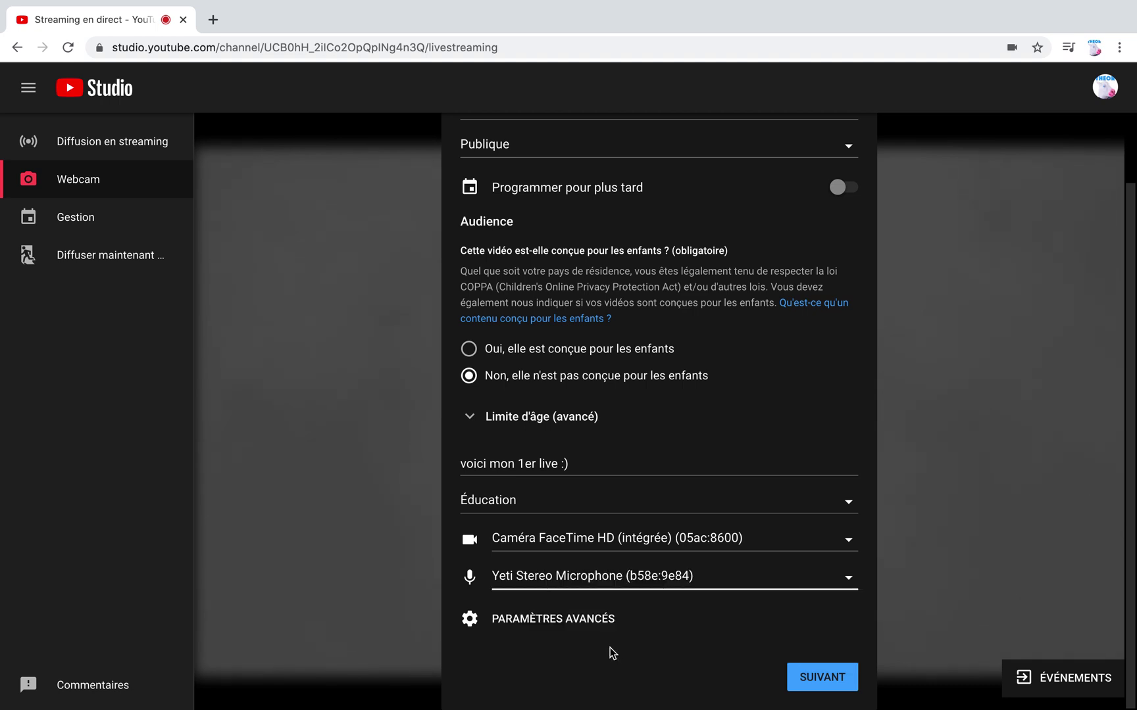
{"action": "left_click", "coordinate": [583, 622]}
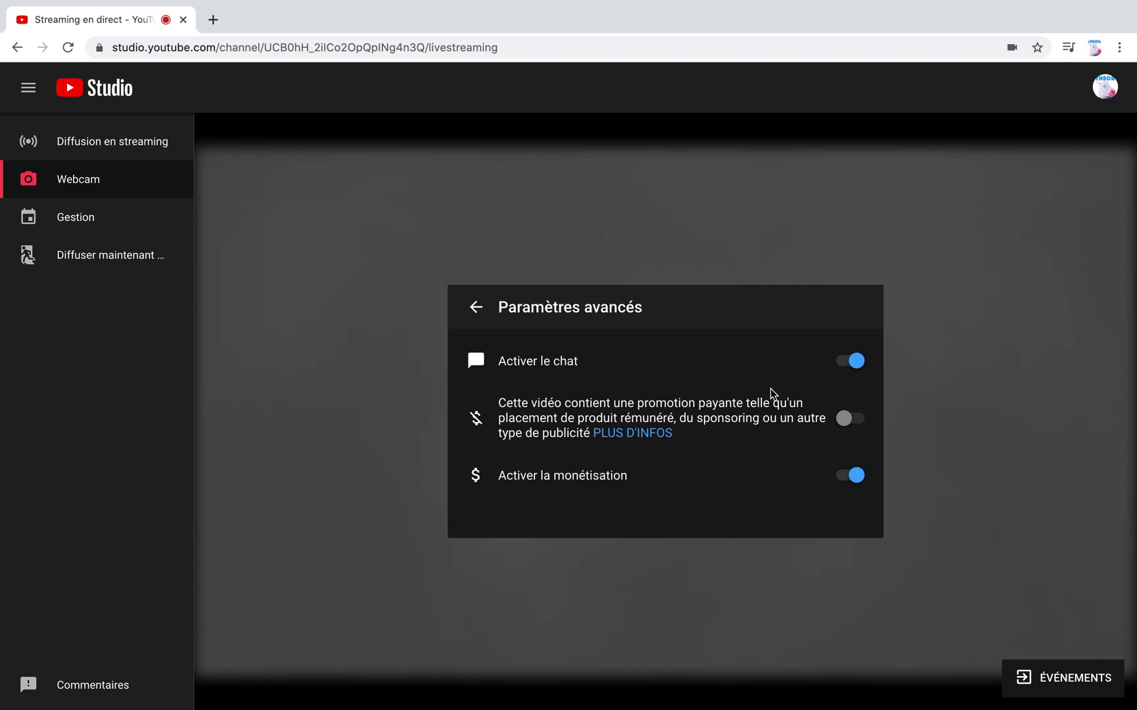
{"action": "left_click", "coordinate": [852, 419]}
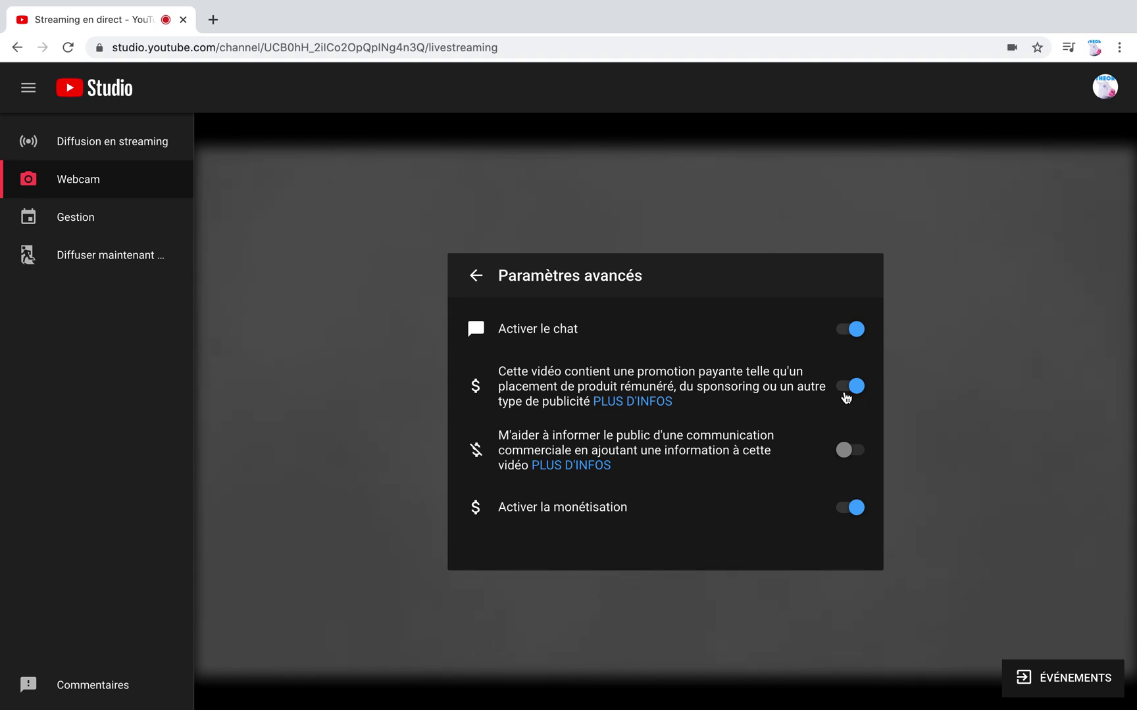
{"action": "left_click", "coordinate": [846, 388]}
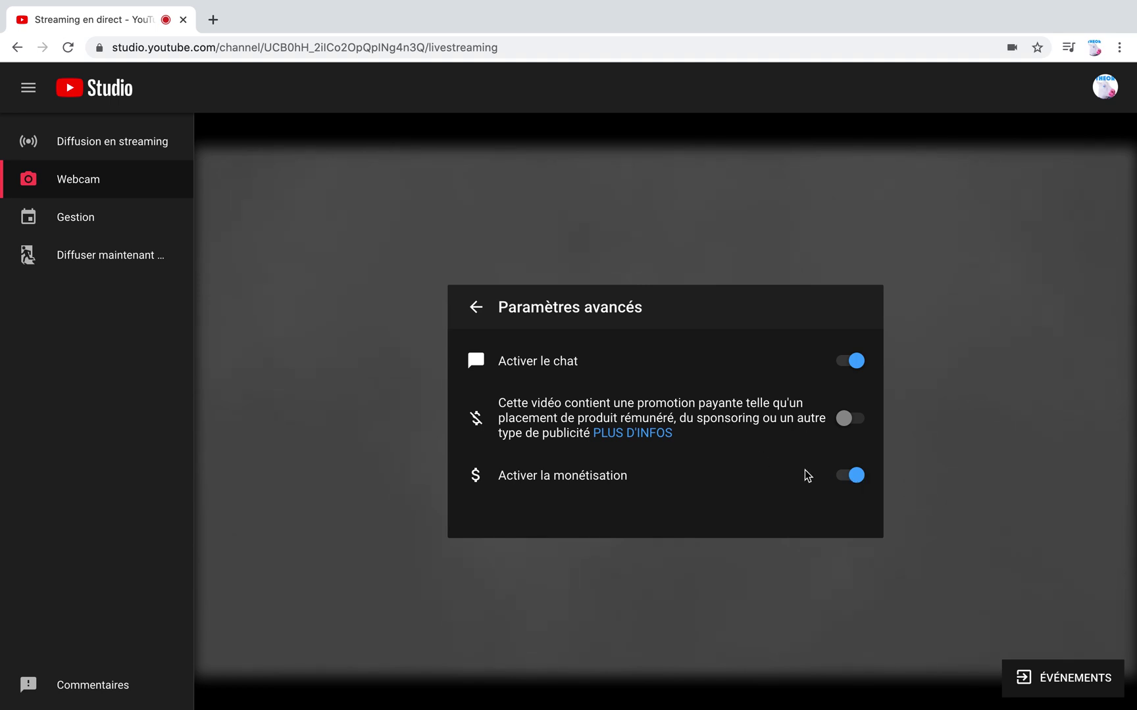
{"action": "left_click", "coordinate": [484, 309]}
Submit the webcam stream information and start the live broadcast from the stream preview
{"action": "scroll", "coordinate": [685, 373], "scroll_direction": "down", "scroll_amount": 2}
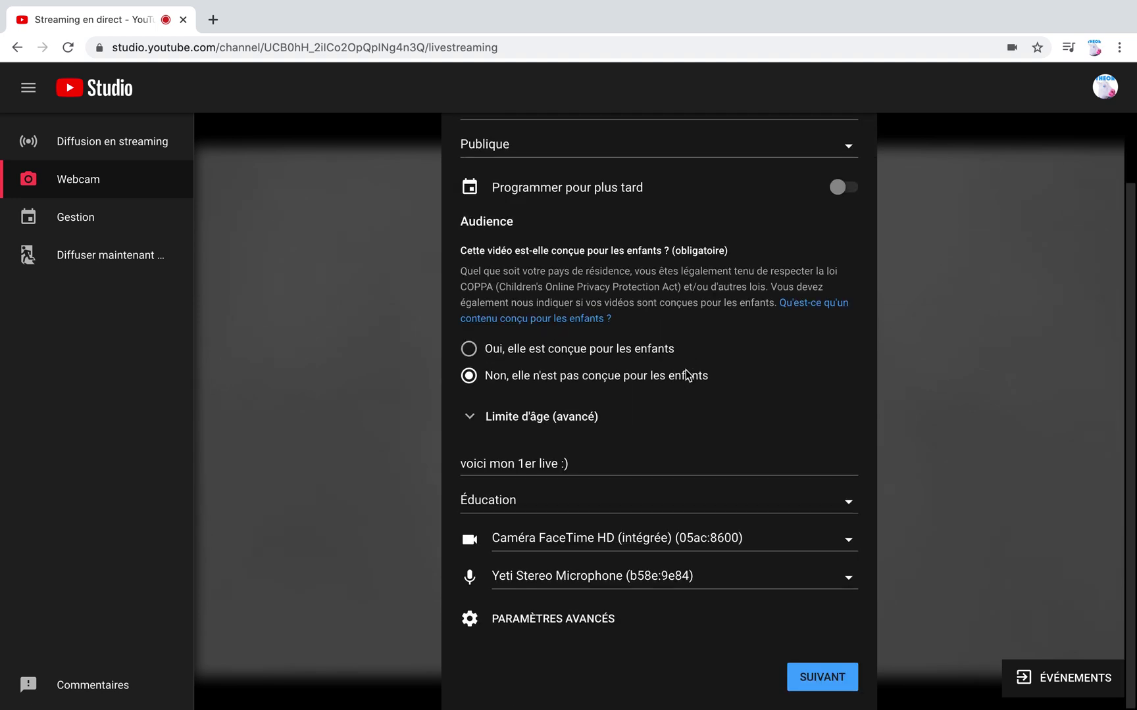
{"action": "left_click", "coordinate": [841, 683]}
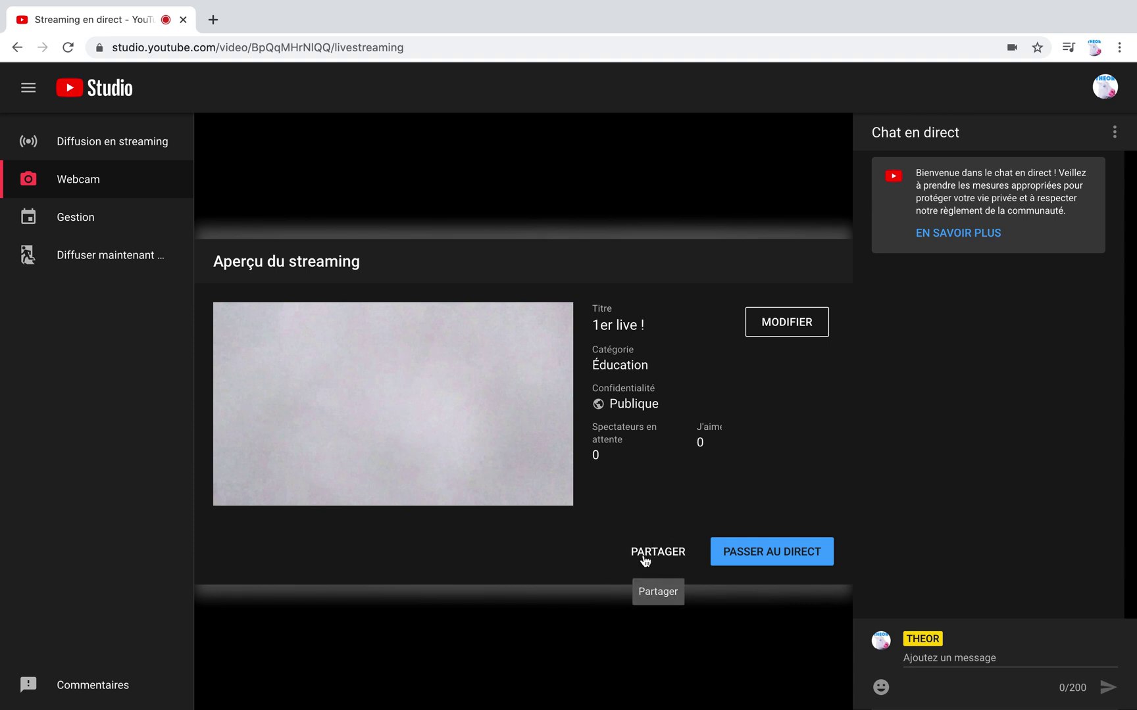
{"action": "left_click", "coordinate": [756, 558]}
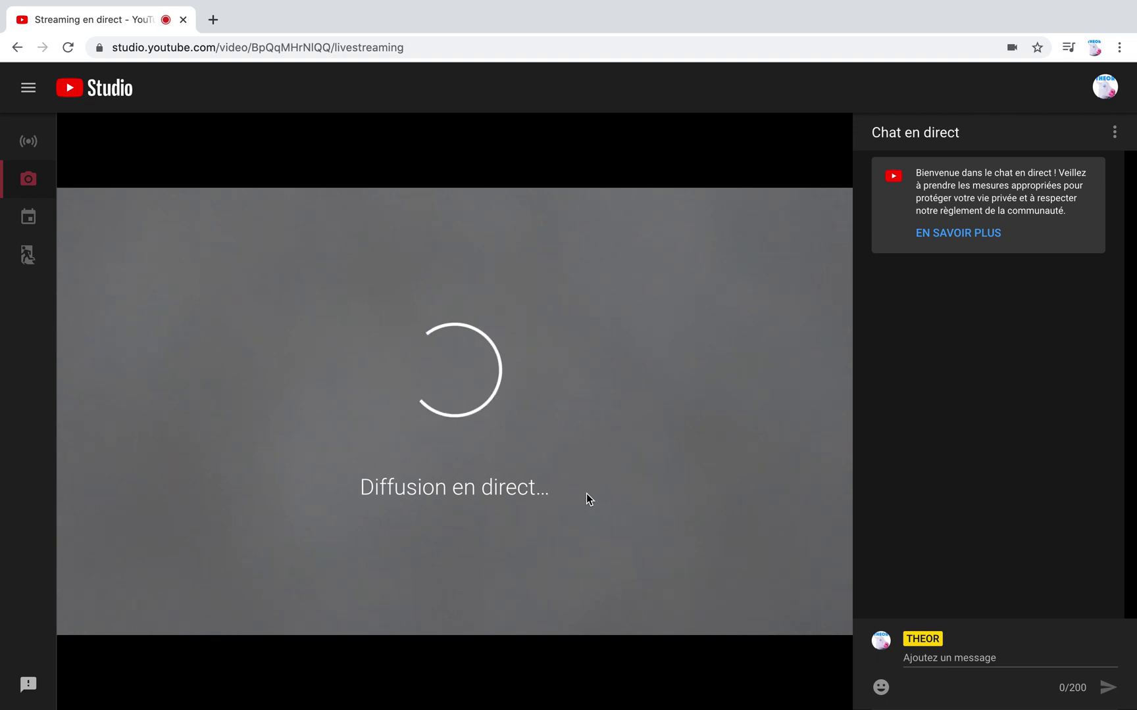